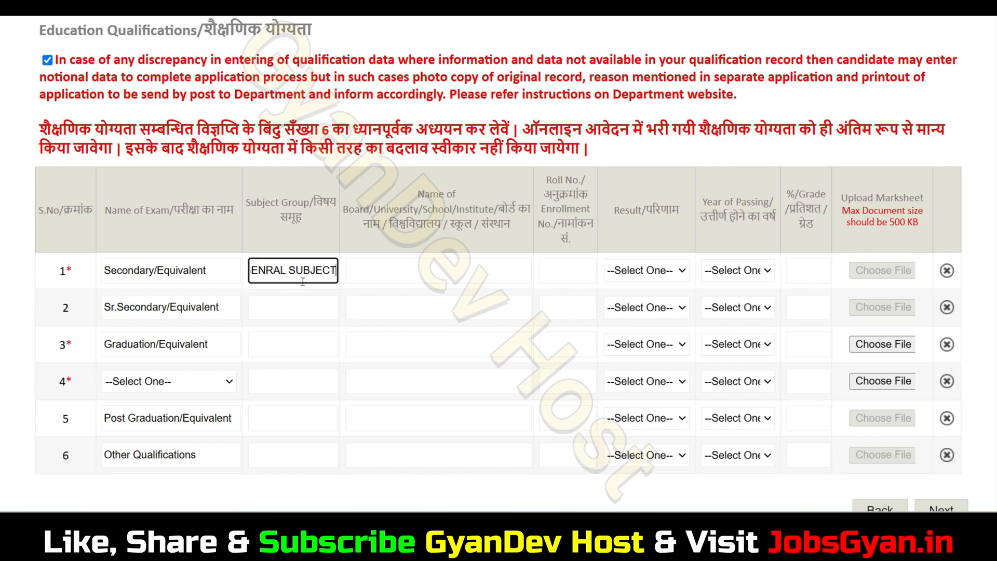
- Enter UP BOARD and the roll number in the Secondary row
left_click(426, 271)
type("UP BOARD")
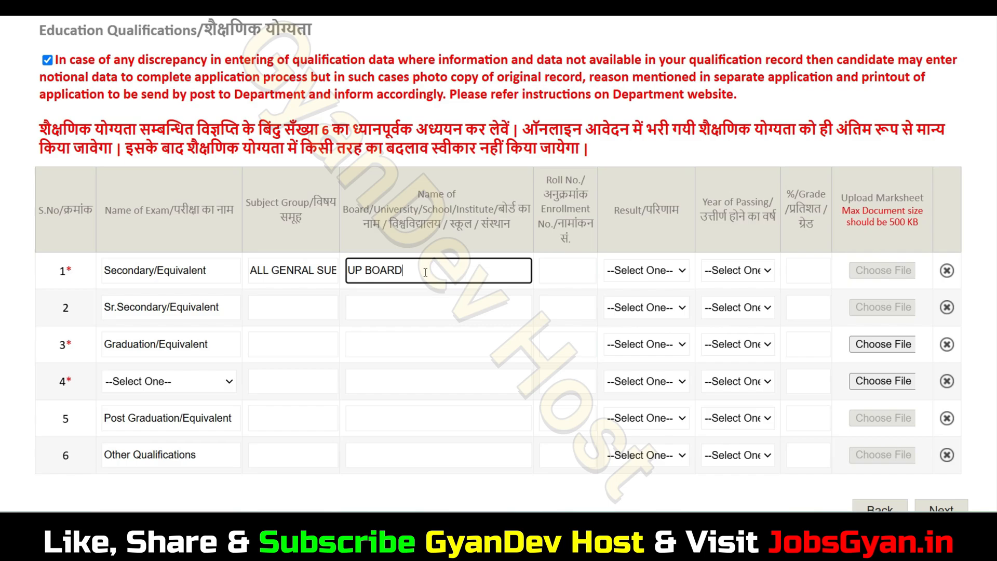
left_click(572, 276)
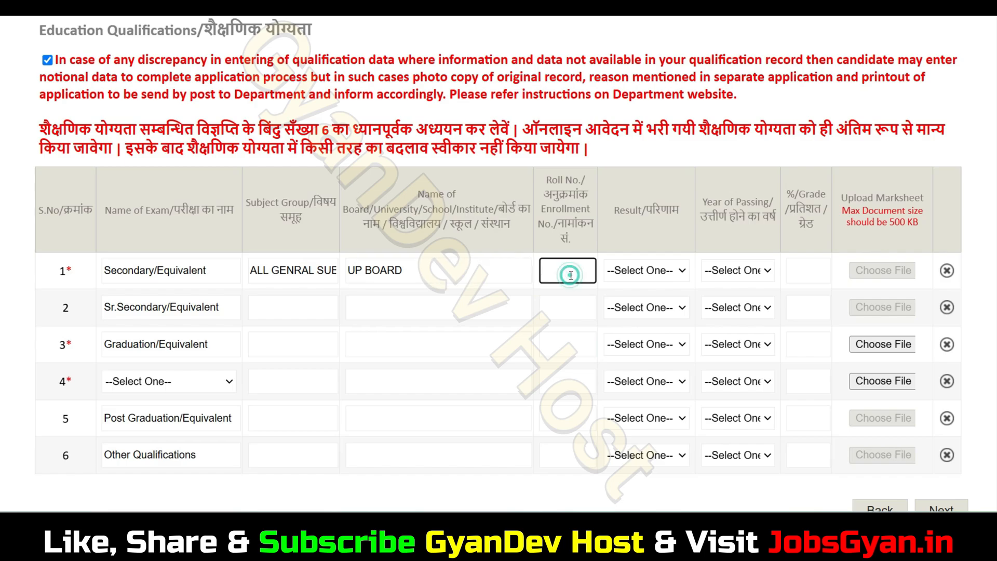
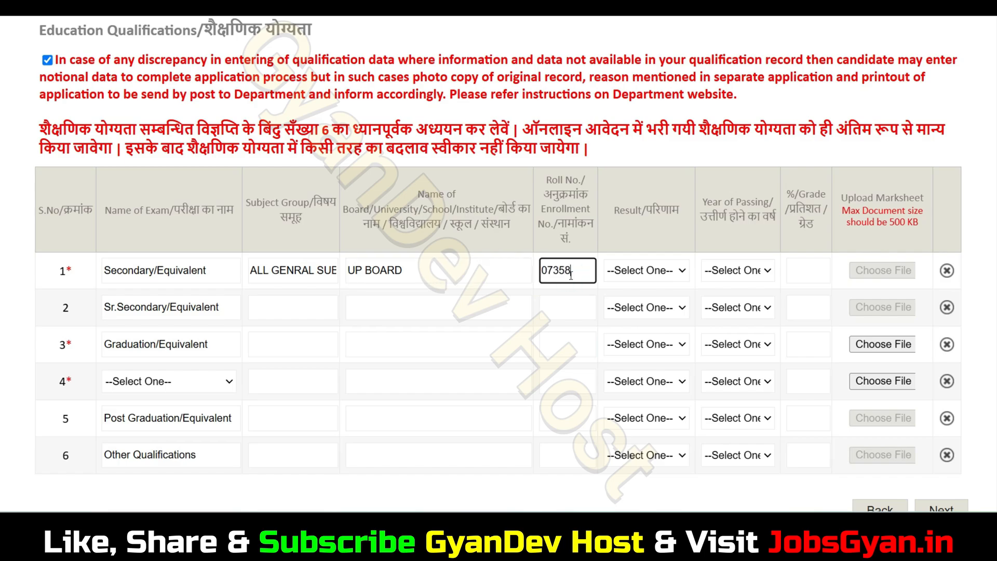
- Give the Secondary row Percentage, year 2019 and 98, and set Sr. Secondary subject group to PCM
left_click(644, 270)
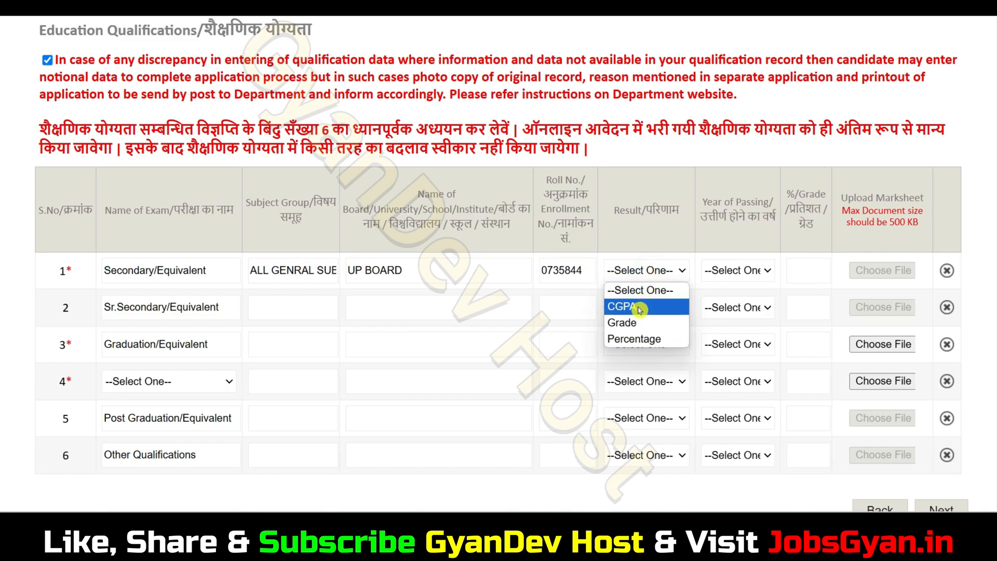
left_click(653, 344)
left_click(737, 269)
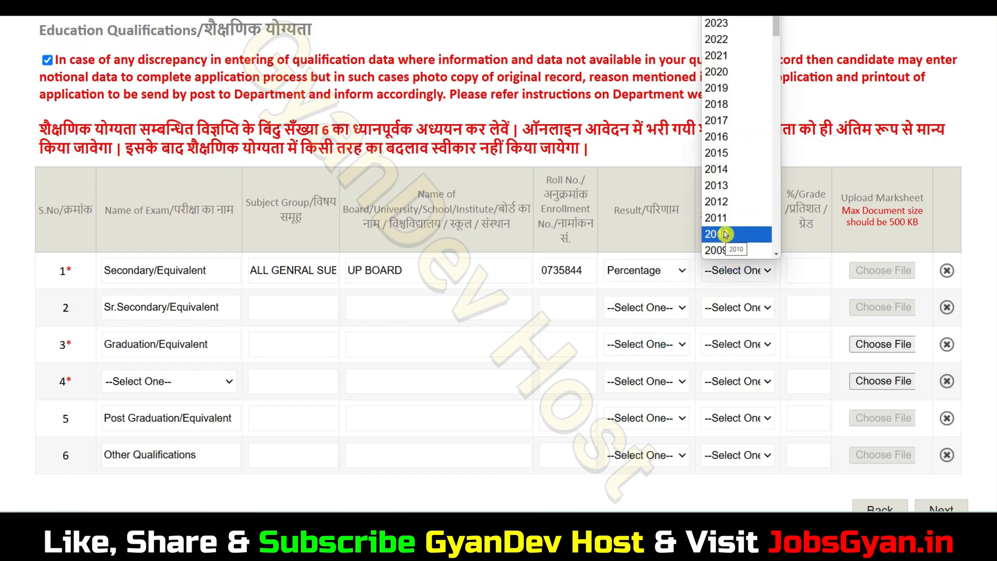
left_click(727, 90)
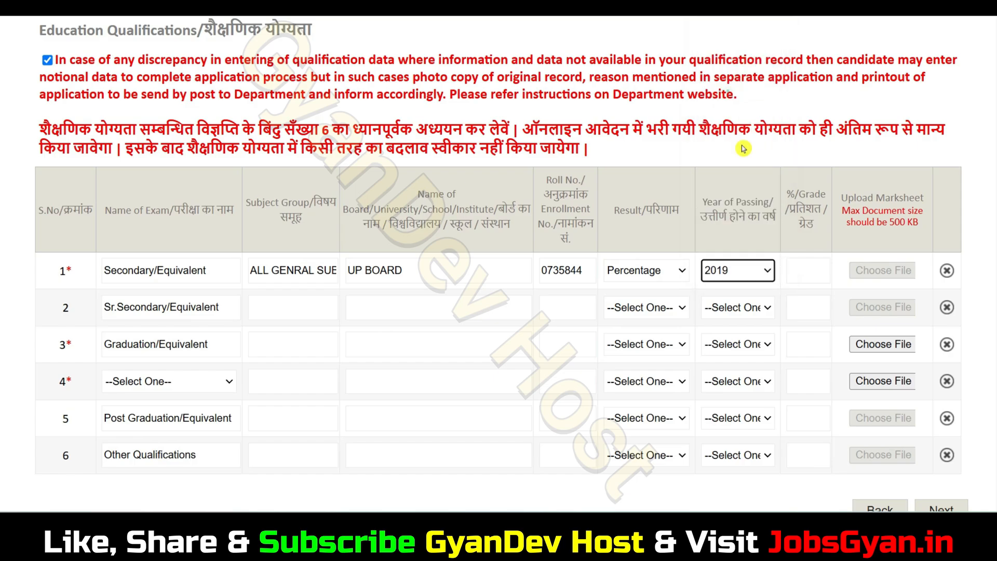
left_click(812, 267)
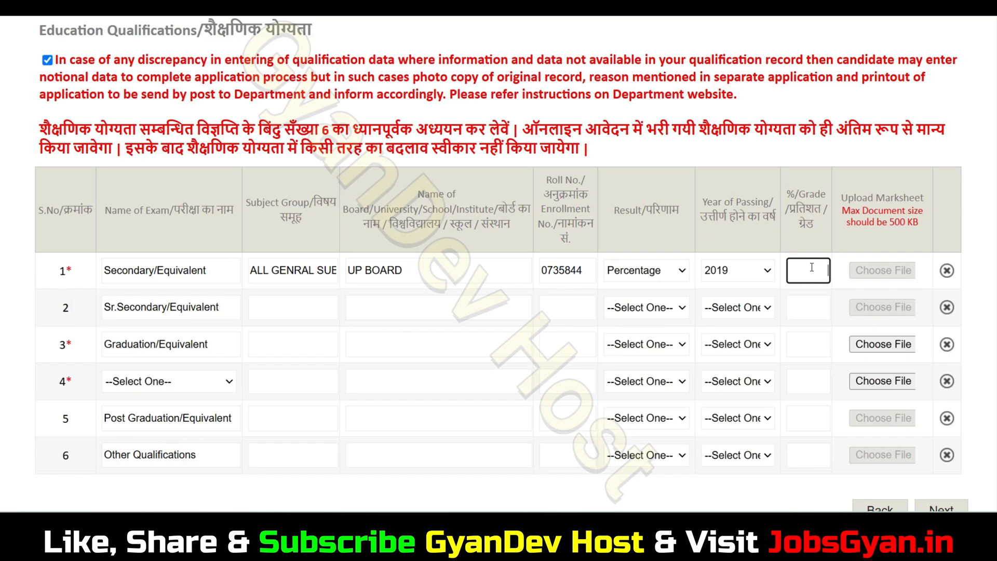
type("98")
left_click(312, 308)
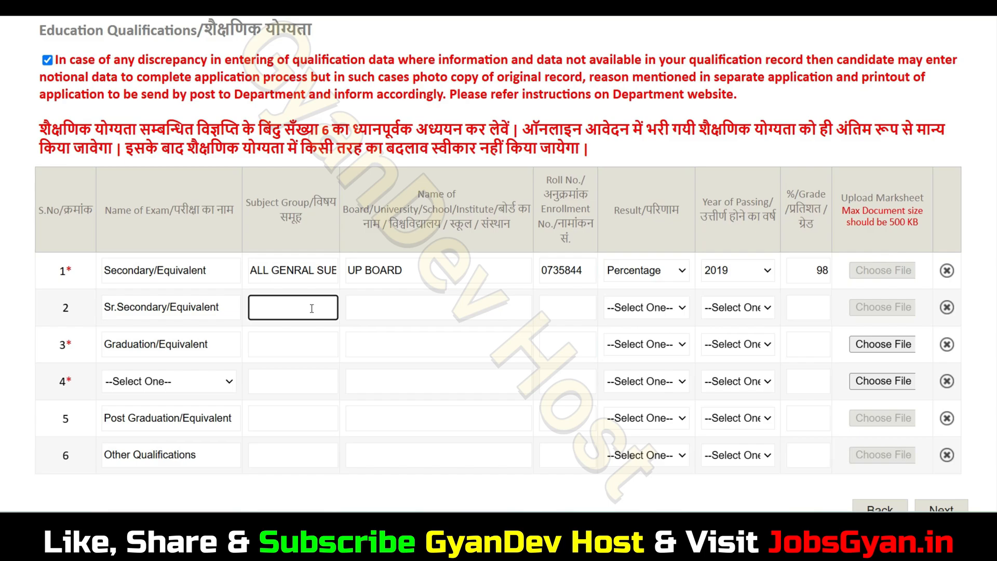
type("PCM")
- Enter UP BOARD and the roll number in the Sr. Secondary row
left_click(414, 309)
triple_click(409, 276)
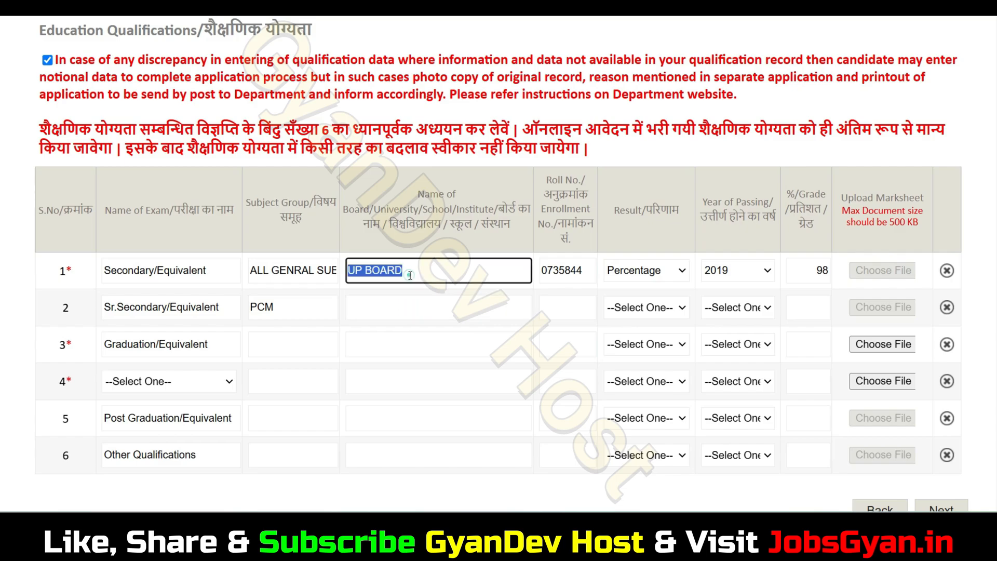
left_click(404, 311)
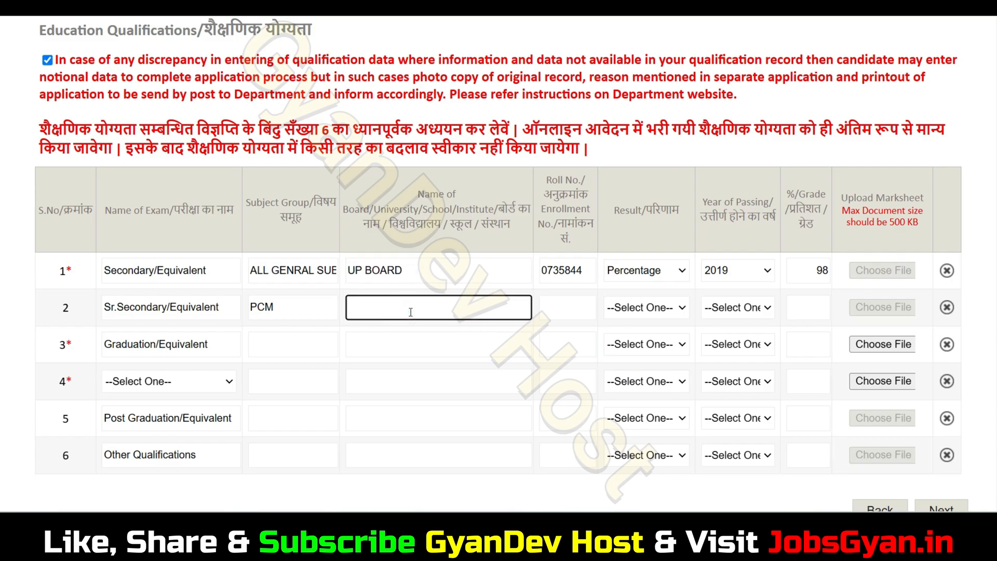
type("UP BOARD")
left_click(544, 312)
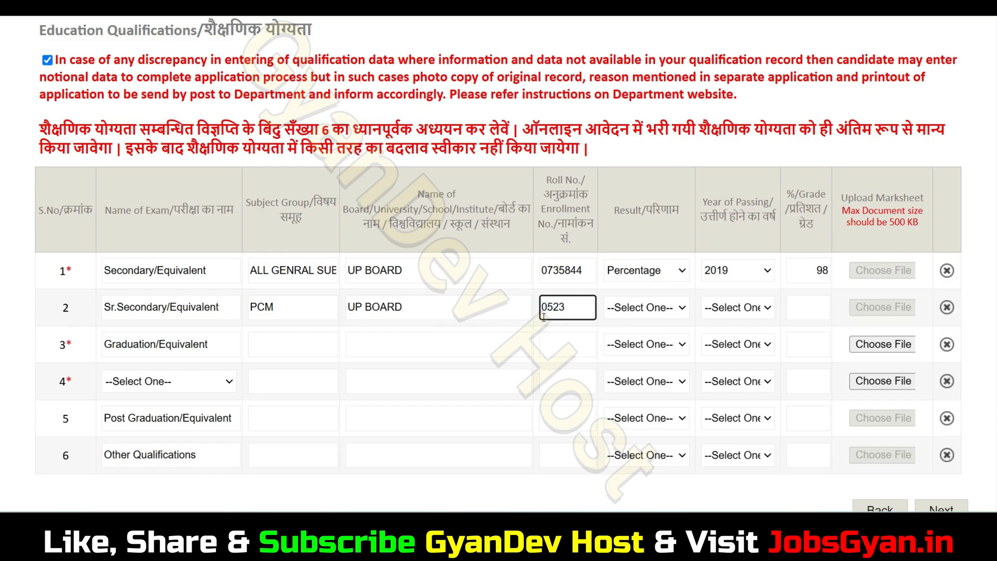
key("BackSpace")
key("BackSpace")
- Set the Sr. Secondary result to Percentage, passing year 2021 and grade 98
left_click(644, 307)
left_click(645, 376)
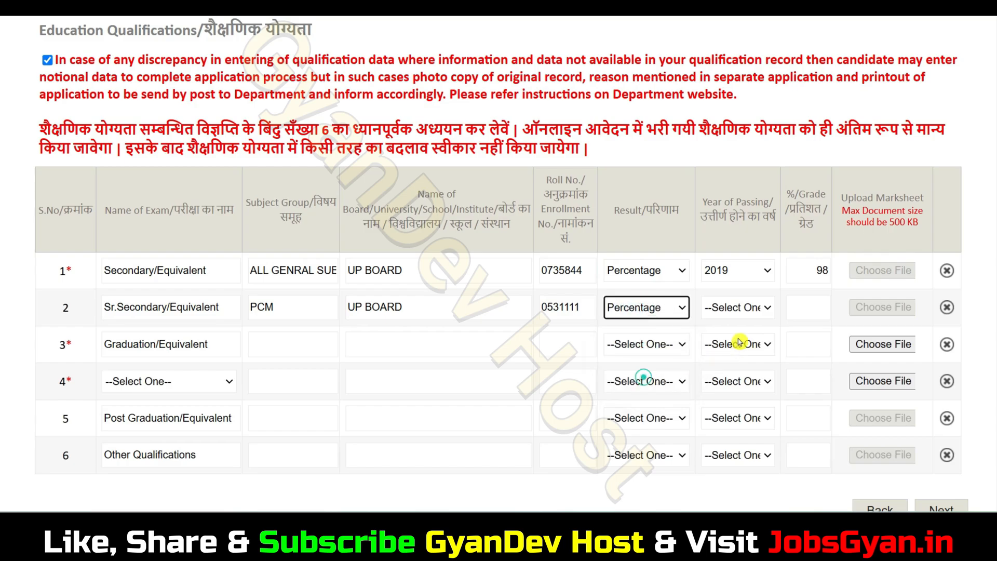
left_click(740, 311)
scroll(741, 252, "down", 15)
scroll(741, 252, "up", 15)
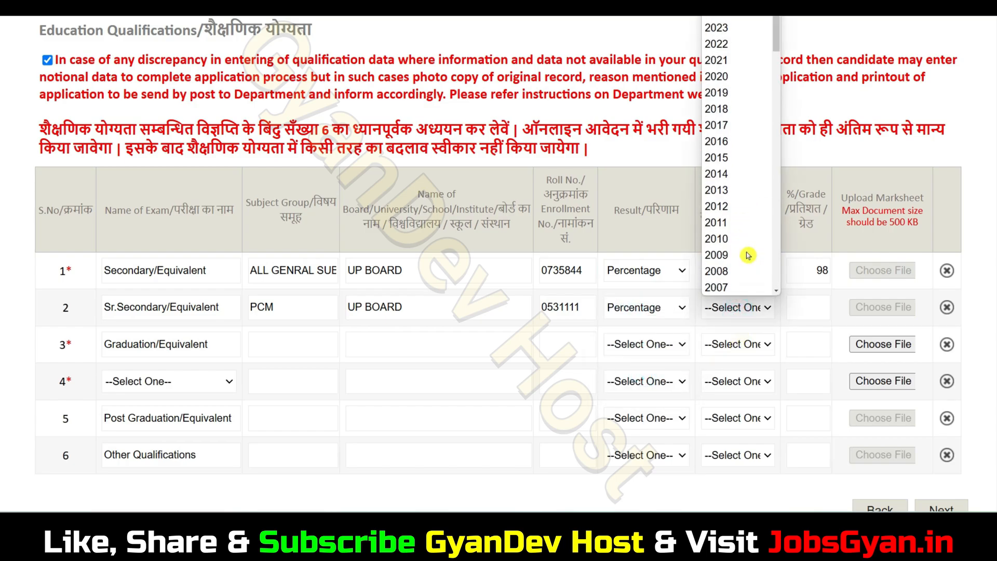
left_click(733, 61)
left_click(805, 307)
type("98")
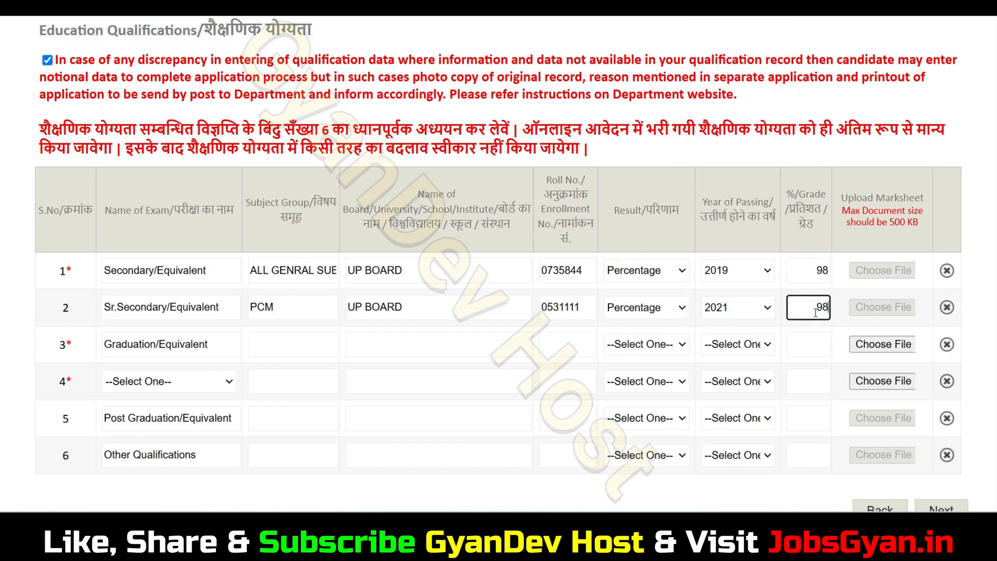
- Fill the Graduation row with subject BA, university CCSU MEERUT and the roll number
left_click(295, 347)
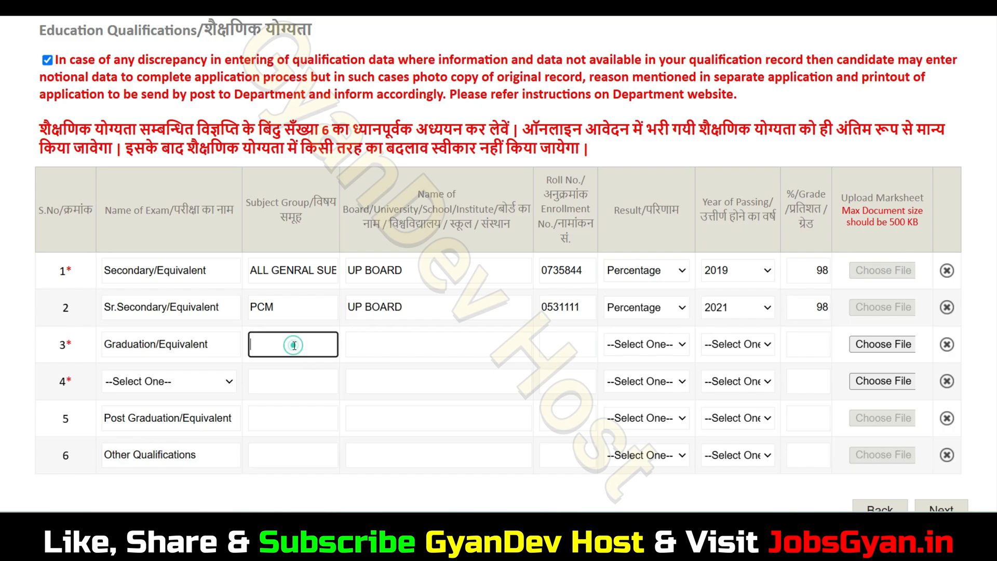
type("BA")
left_click(387, 343)
type("CCSU")
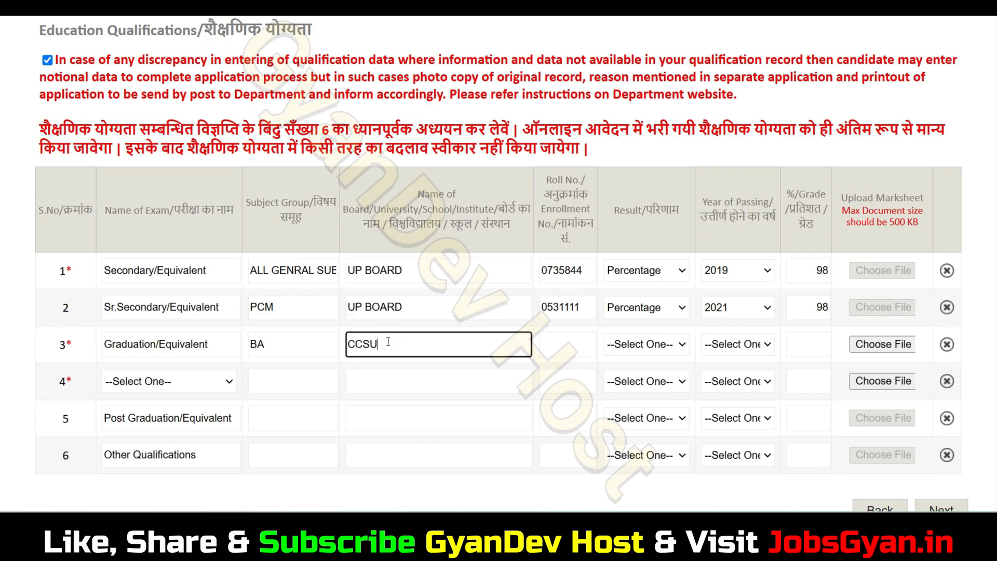
type(" MEERUT")
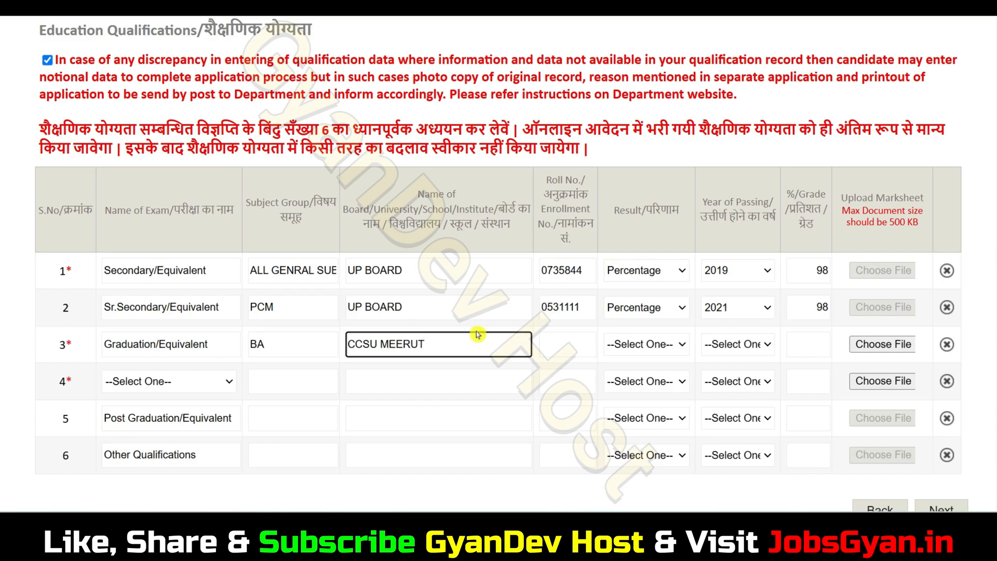
left_click(560, 350)
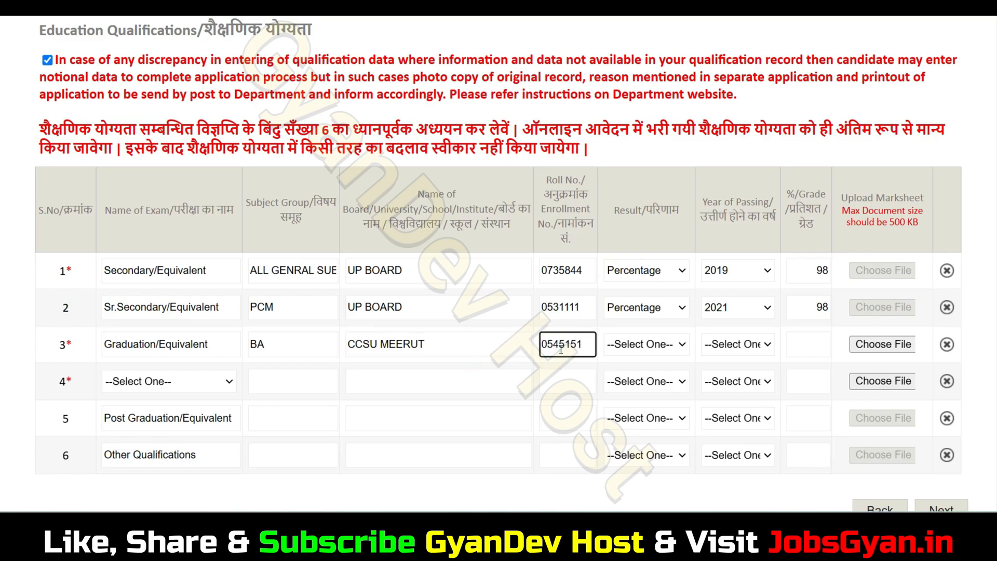
- Set Graduation to Percentage, year 2024, grade 98, and attach the 33.pdf marksheet
left_click(670, 344)
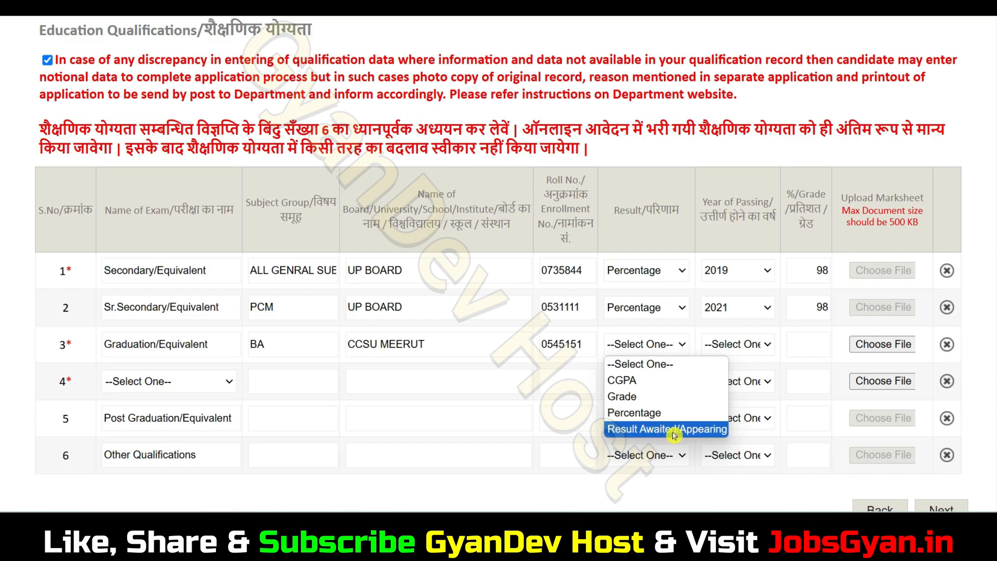
left_click(660, 414)
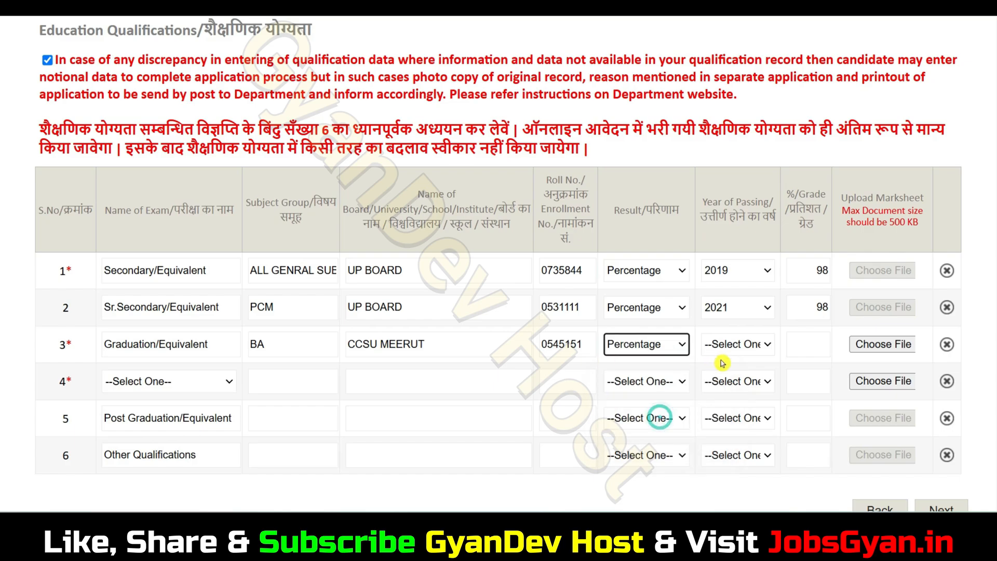
left_click(730, 344)
scroll(738, 286, "down", 20)
scroll(743, 249, "up", 20)
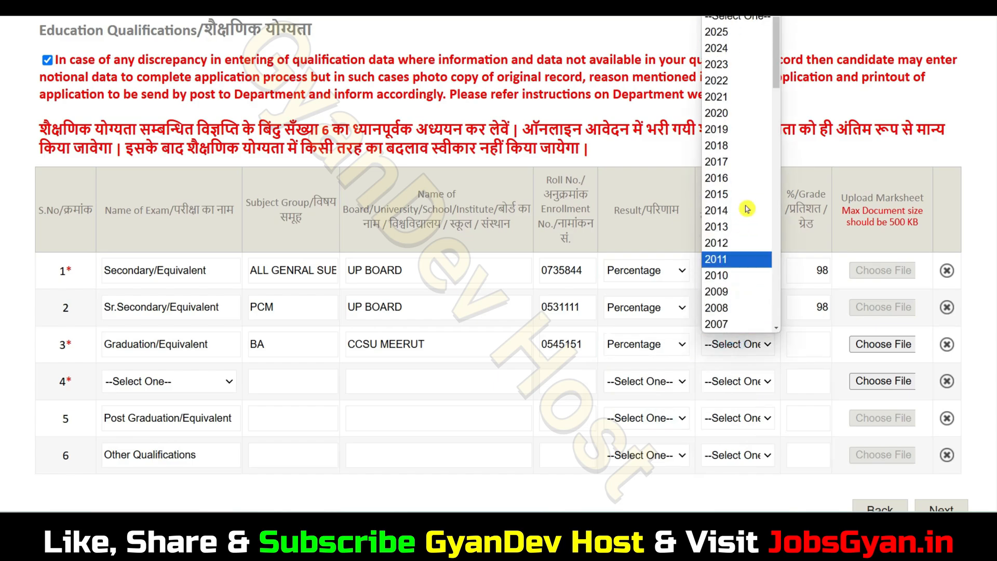
left_click(737, 48)
left_click(809, 345)
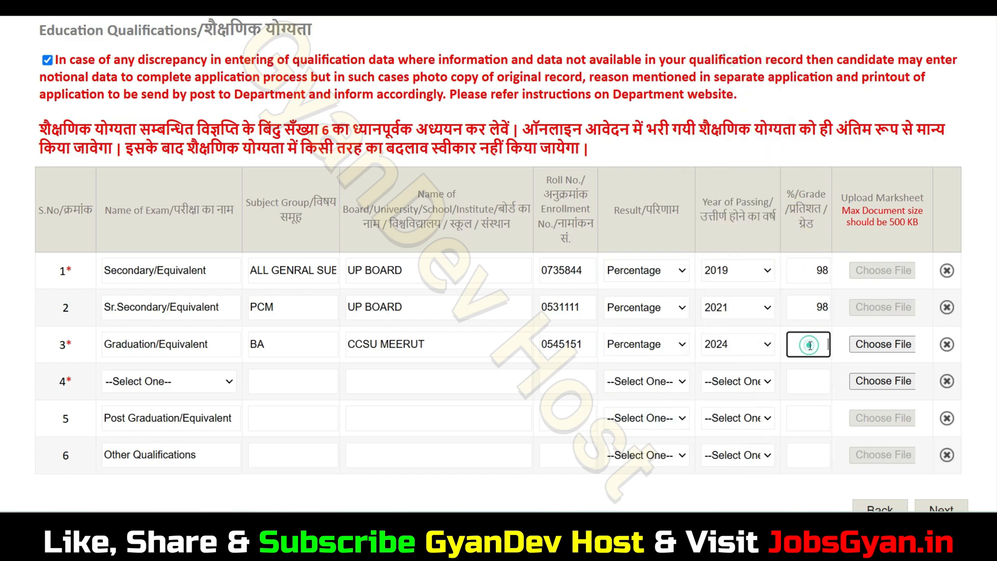
type("98")
left_click(892, 349)
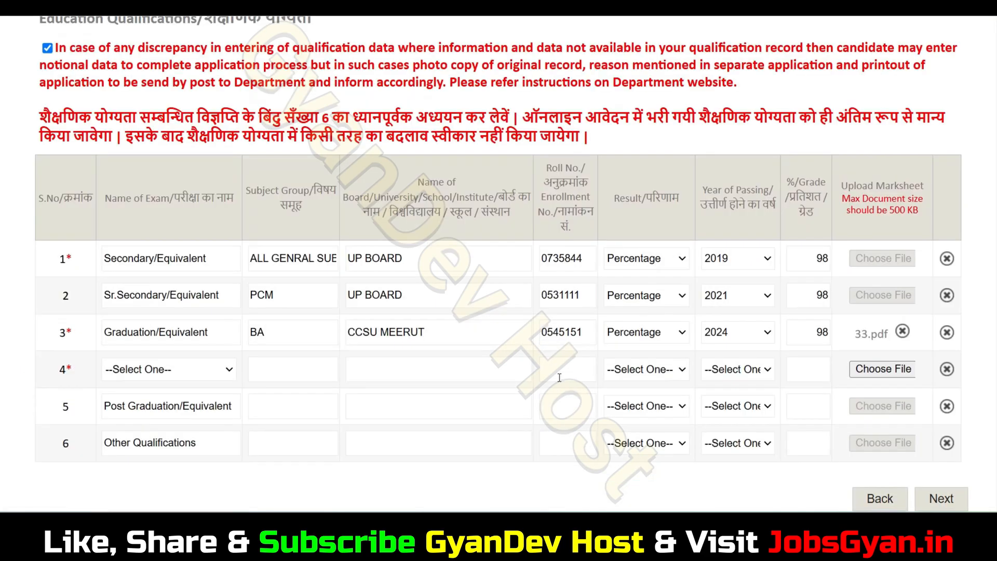
- Open the Name of Exam dropdown in the fourth qualification row
left_click(158, 378)
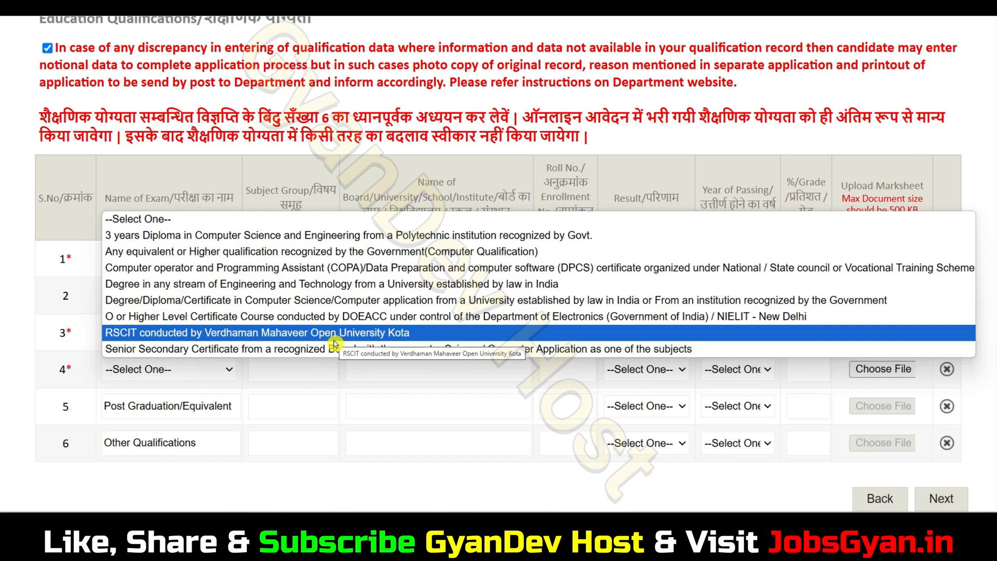
- Choose Senior Secondary Certificate as the fourth row's exam
left_click(335, 349)
left_click(294, 380)
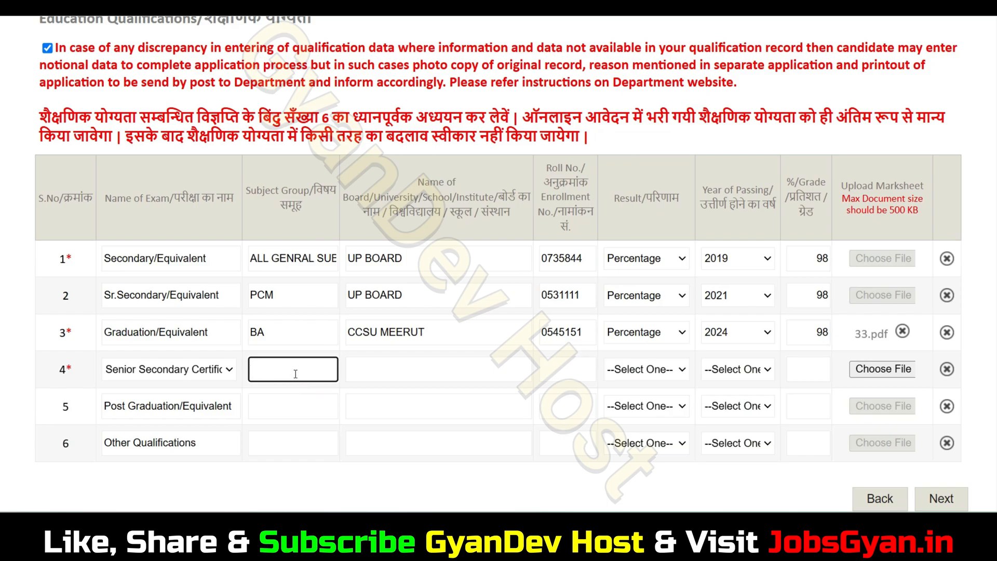
left_click(406, 367)
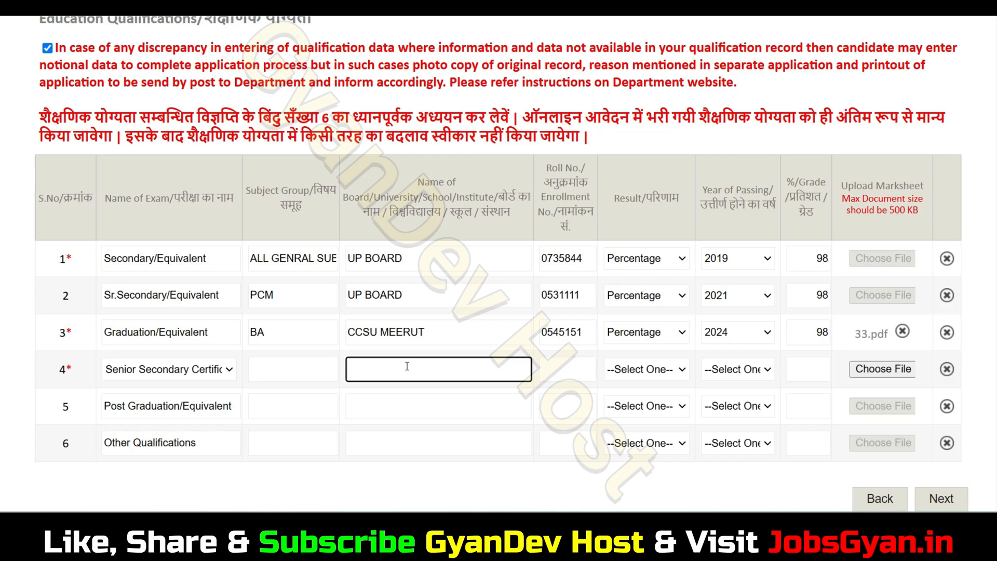
left_click(571, 375)
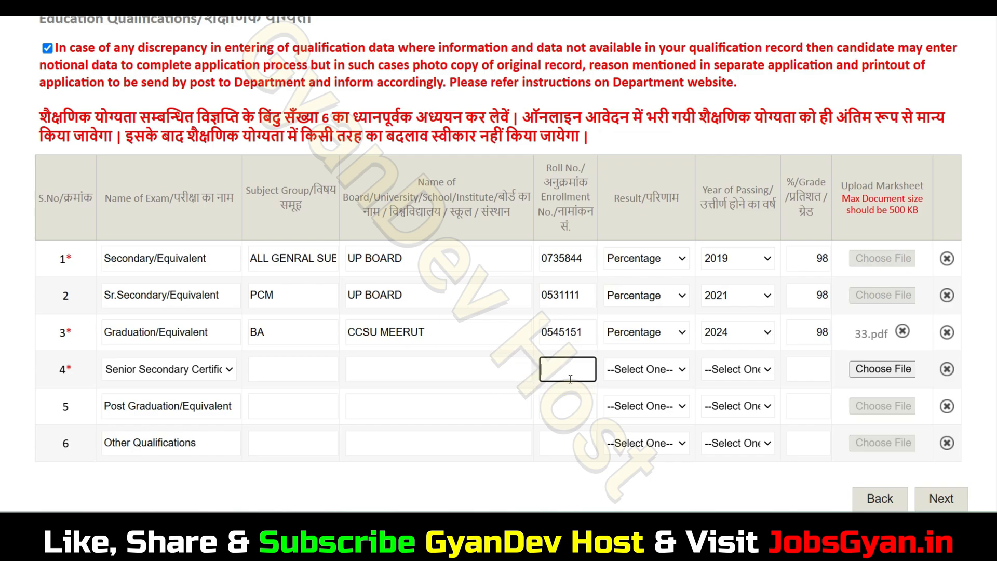
- Set the fourth row's result to Percentage and enter a grade of 91
left_click(651, 371)
left_click(653, 439)
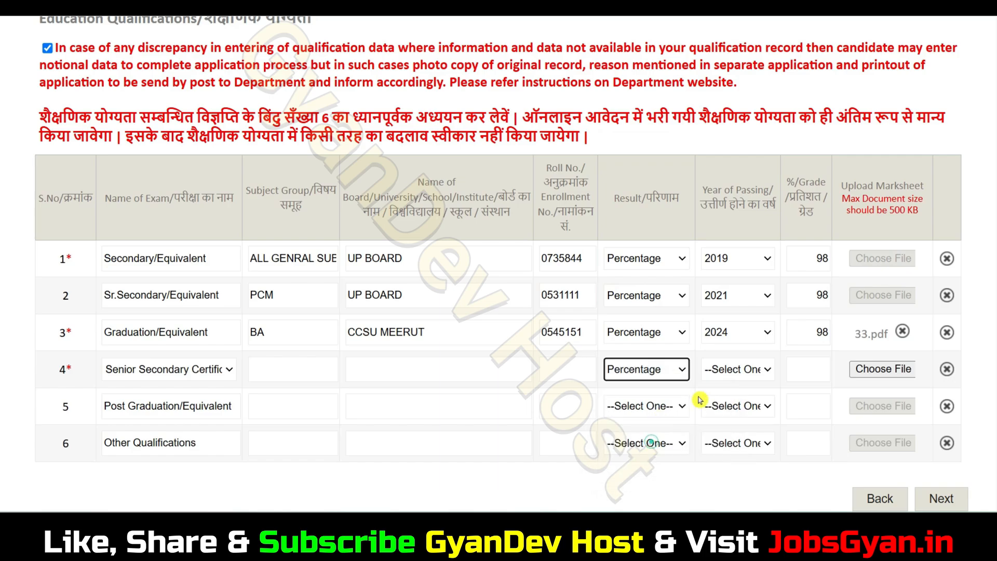
left_click(732, 369)
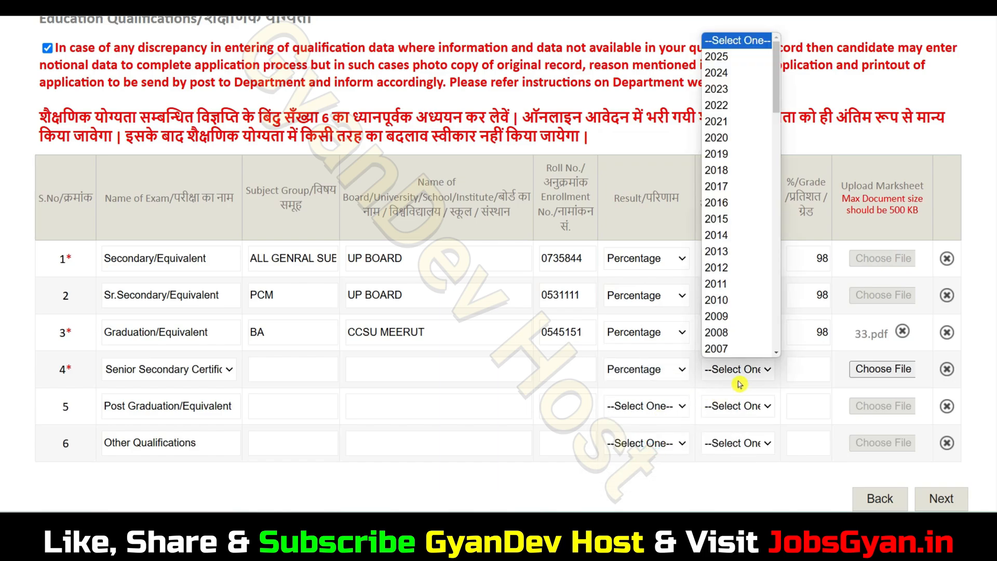
left_click(798, 377)
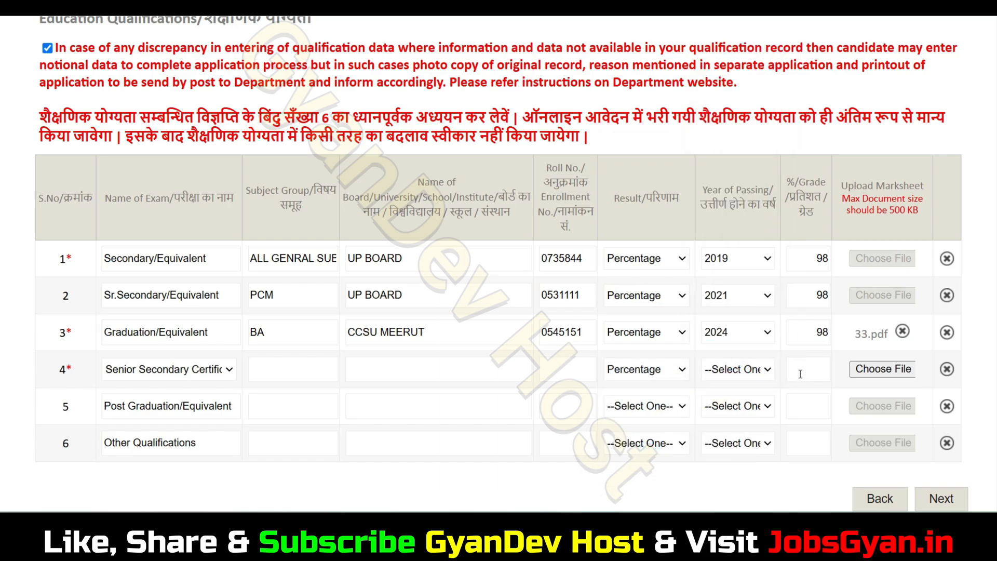
left_click(799, 375)
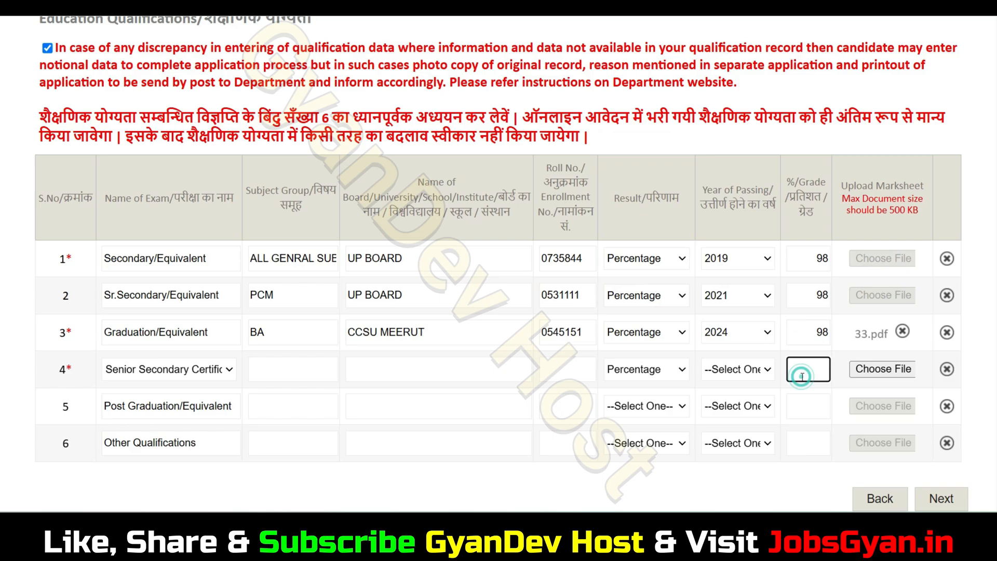
type("98")
key("BackSpace")
type("1")
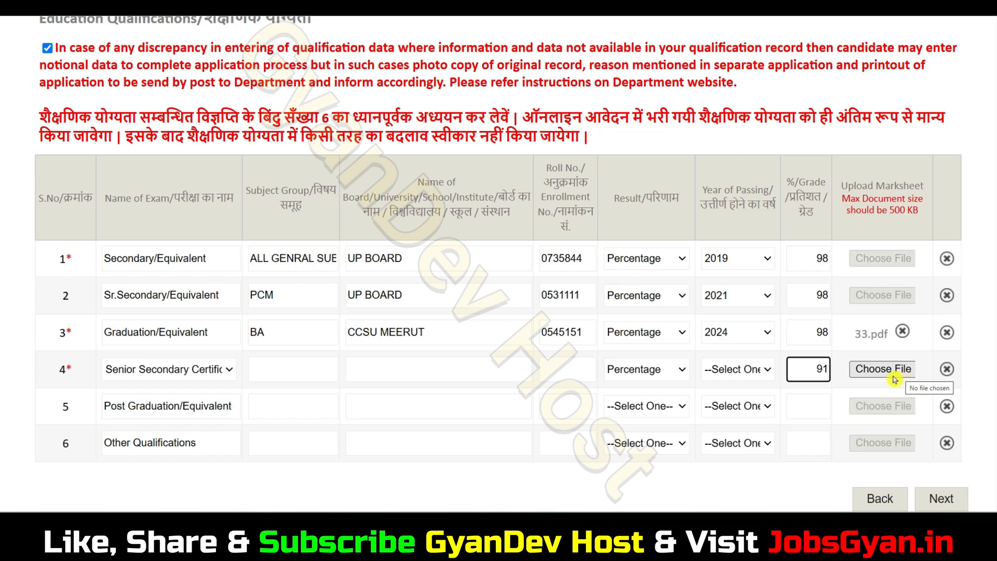
- Save the qualifications and continue to the Identification & Enclosure page
left_click(943, 498)
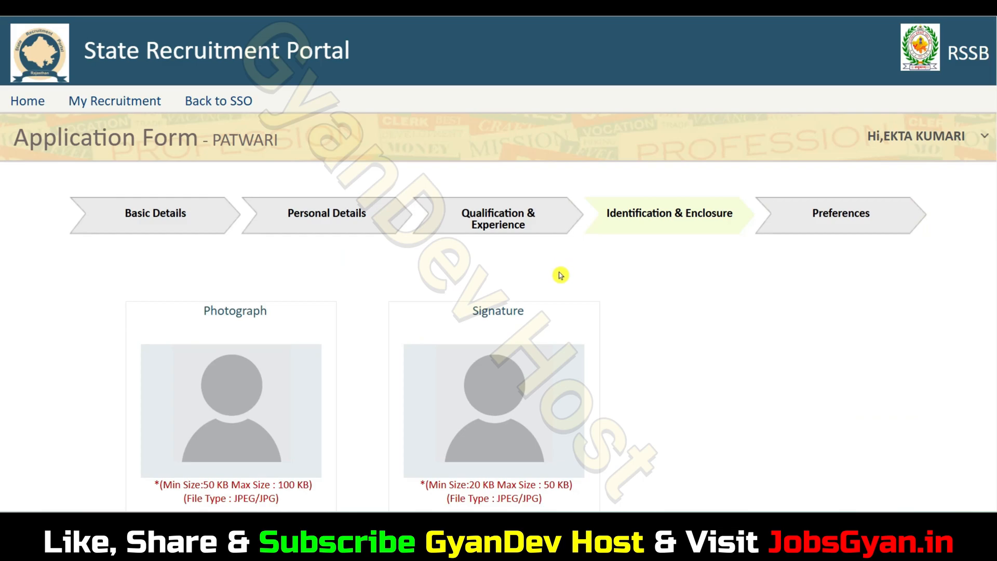
scroll(575, 333, "down", 3)
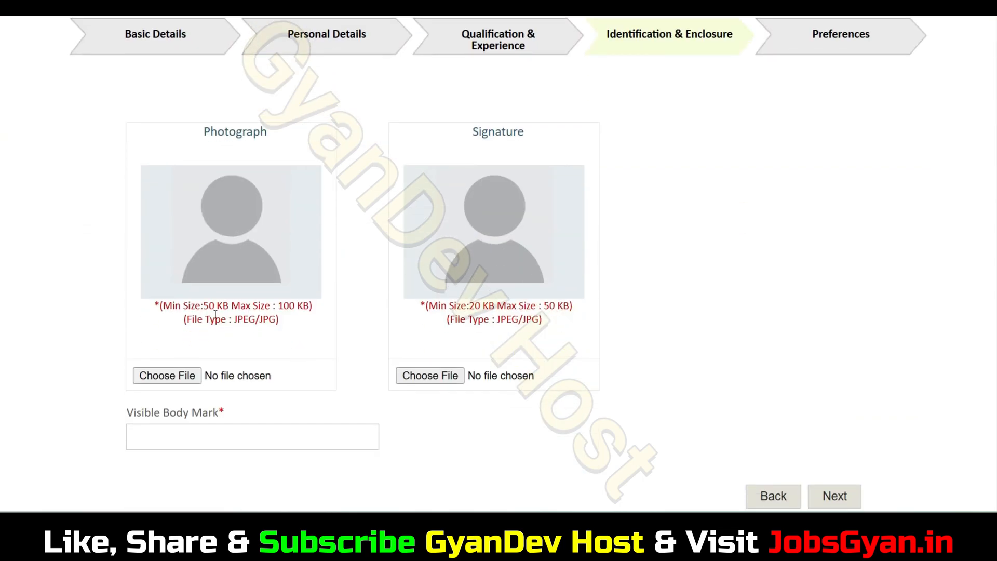
left_click_drag(210, 307, 265, 310)
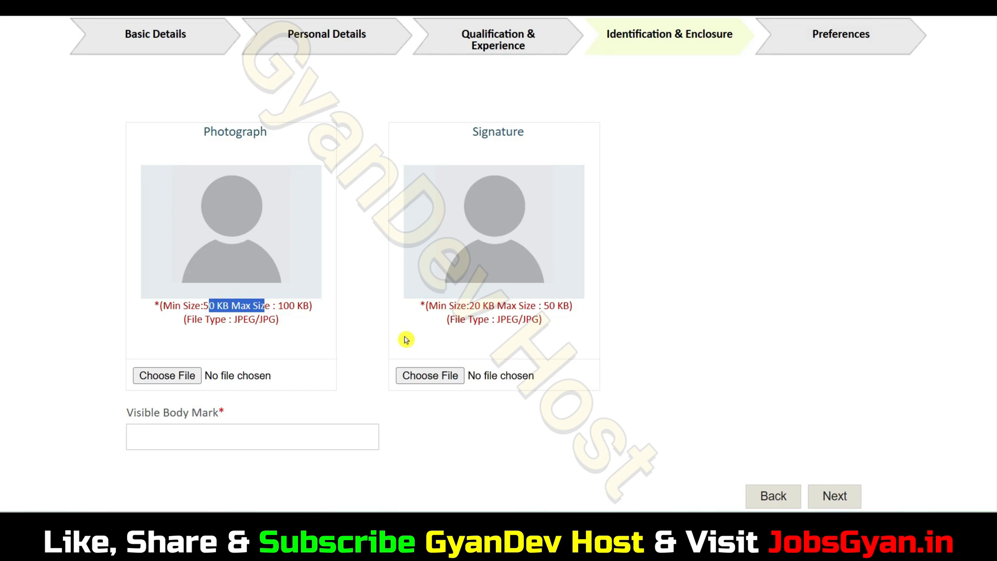
- Begin entering 'MOLE ON MY CH' as the Visible Body Mark
left_click(218, 436)
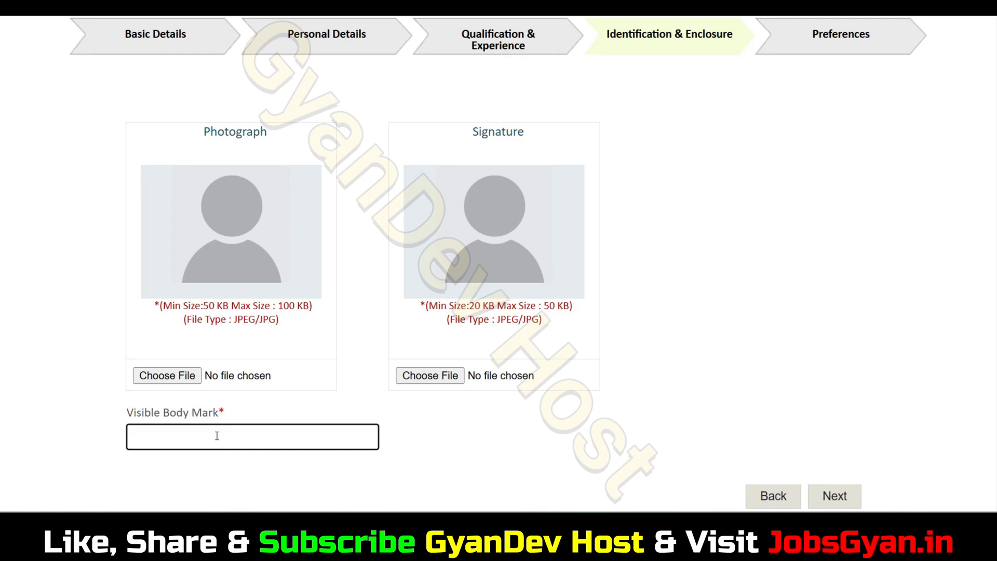
type("MOLE ON MY CHUC")
key("BackSpace")
key("BackSpace")
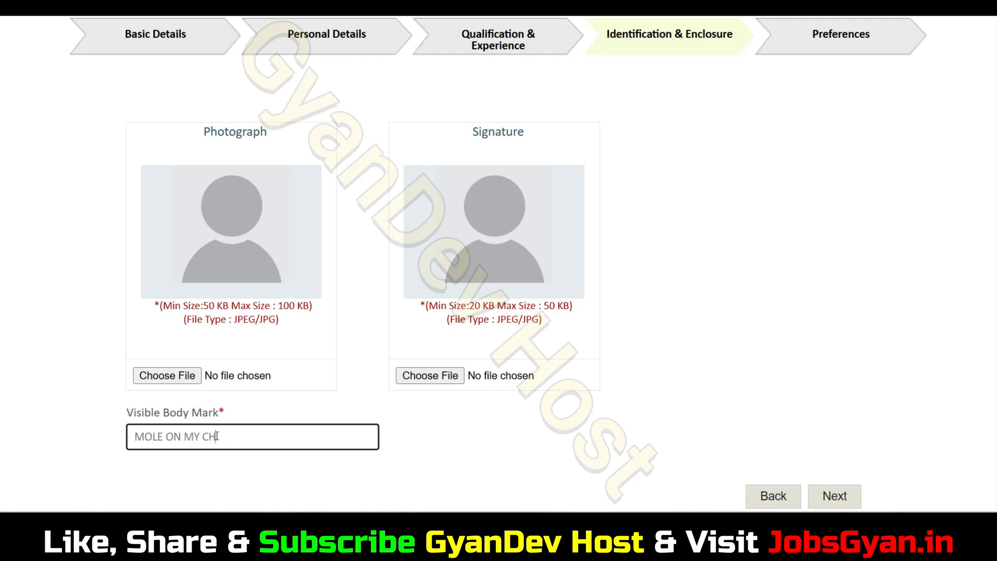